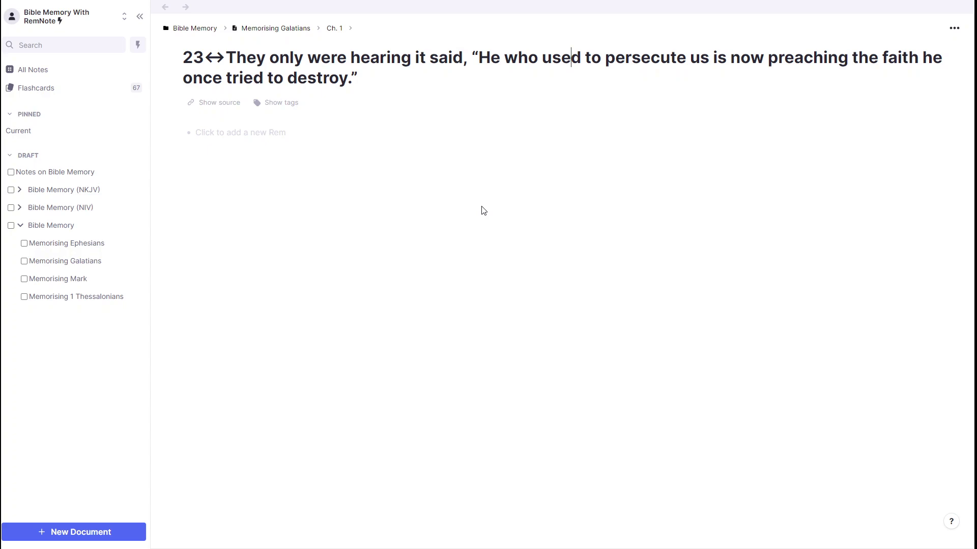
# Start the list under the verse with 'Forget a word or phrase' and 'Say the wrong word or phrase'.
pyautogui.click(297, 132)
pyautogui.write('Forget a ')
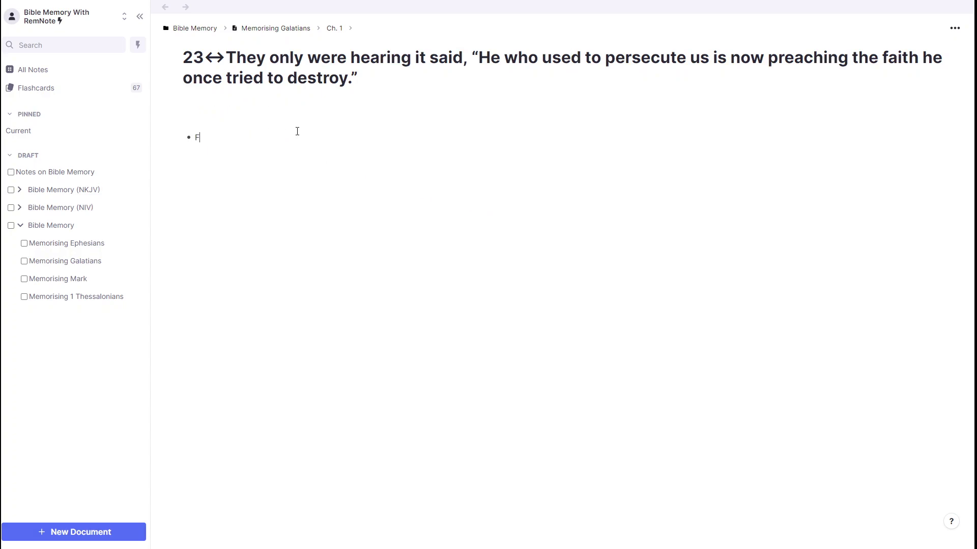
pyautogui.write('word or phrase')
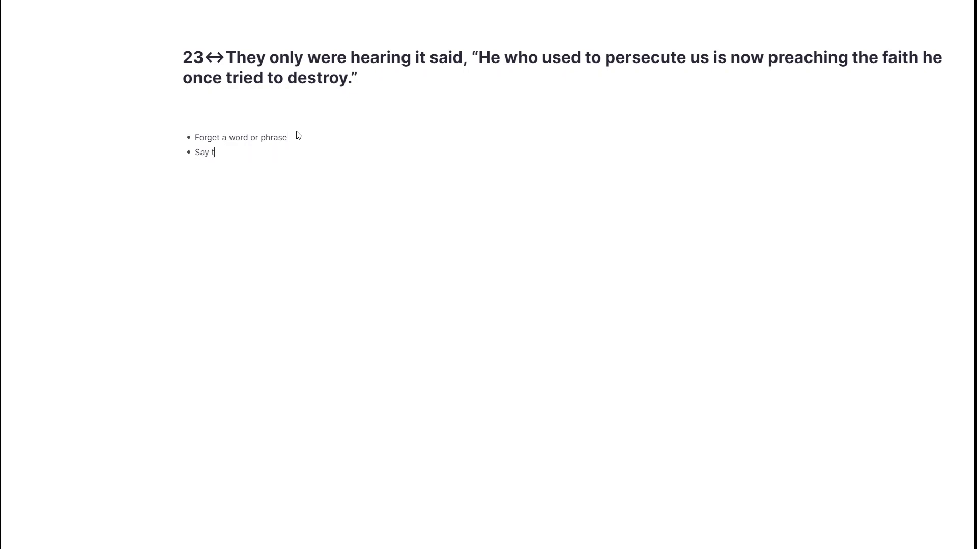
pyautogui.write('ng word or phrase')
# Add bullets 'Say the words in the wrong order' and 'Be unsure about the words but get it correct in the end'.
pyautogui.press('Return')
pyautogui.press('Return')
pyautogui.write('- Say the words i')
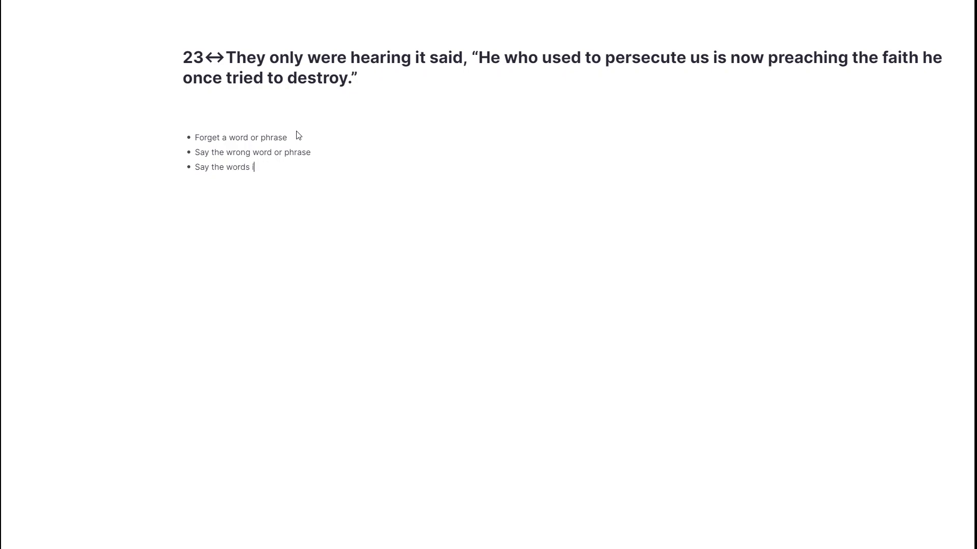
pyautogui.write('n the wrong order')
pyautogui.press('Return')
pyautogui.press('Return')
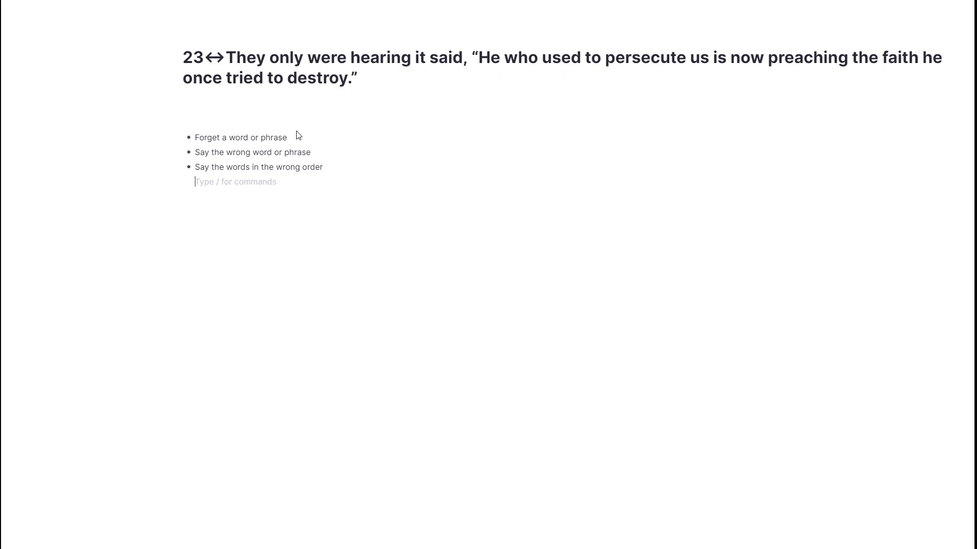
pyautogui.write('- Be unsure about the words b')
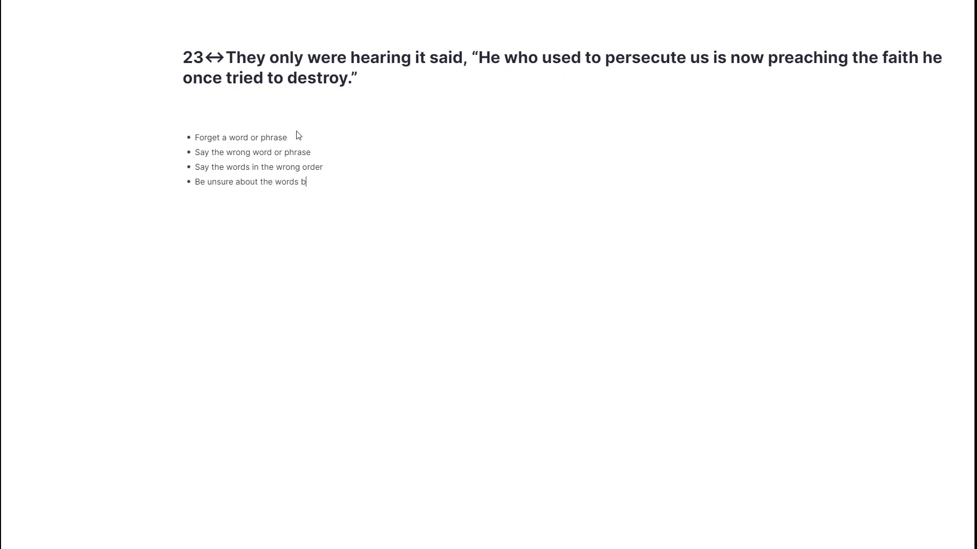
pyautogui.write('t correct in the end')
pyautogui.press('Return')
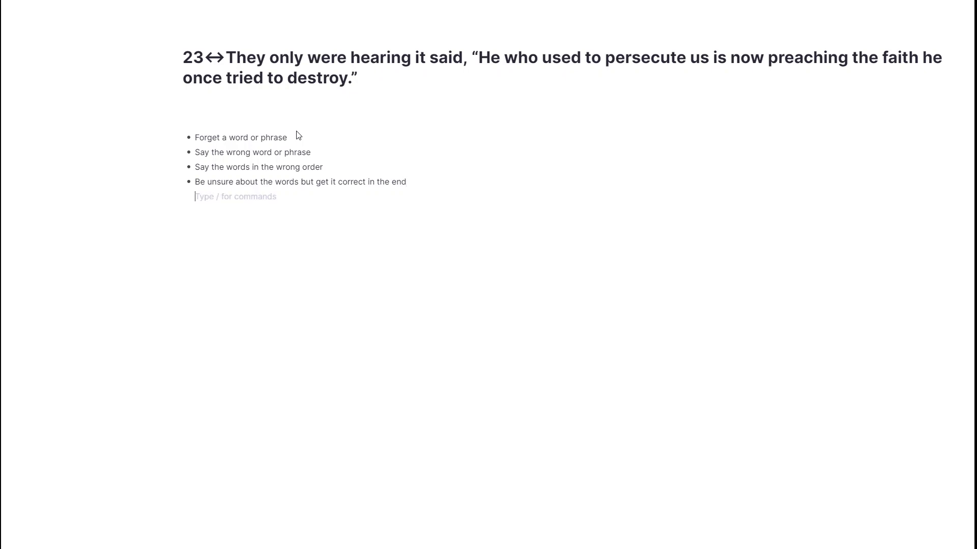
# Type the fifth bullet 'Forget what comes next in a sentence or verse or passage'.
pyautogui.write('Forget what comes next in a sen')
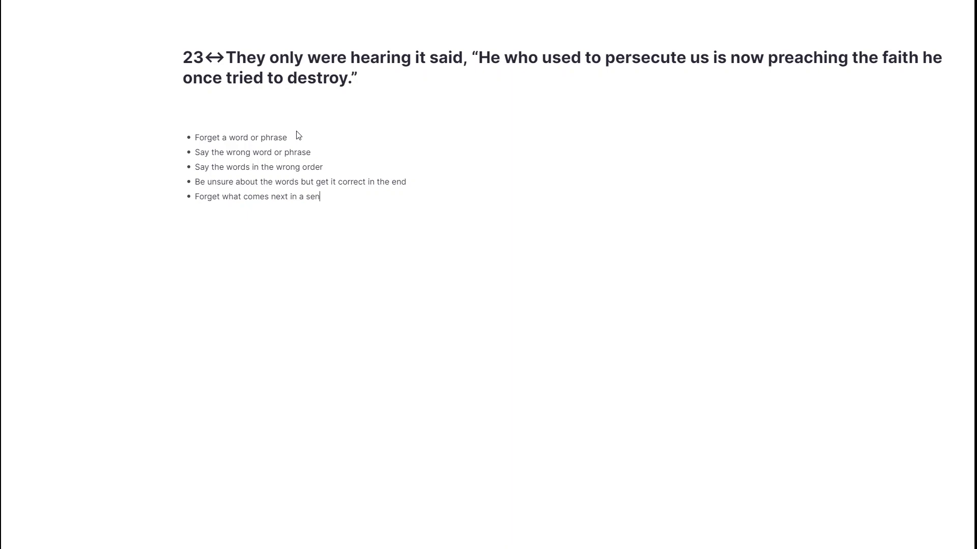
pyautogui.write('tence or verse or passage')
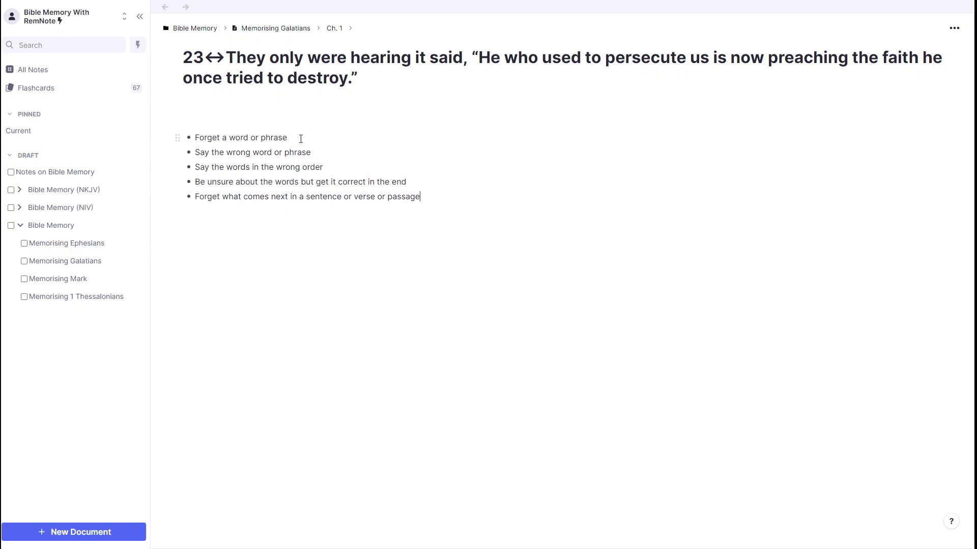
# Highlight the word 'were' in the Galatians 1:23 verse in red.
pyautogui.click(318, 237)
pyautogui.doubleClick(324, 59)
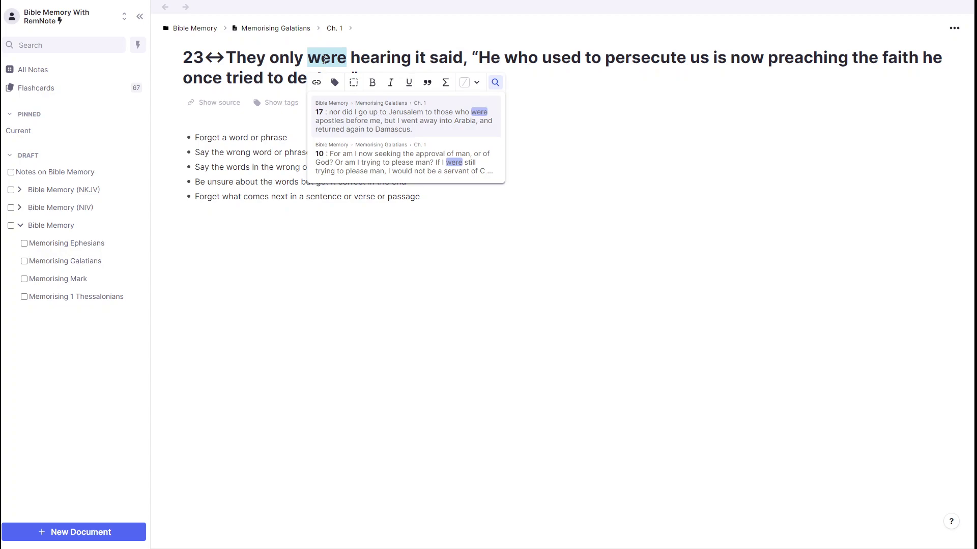
pyautogui.click(477, 84)
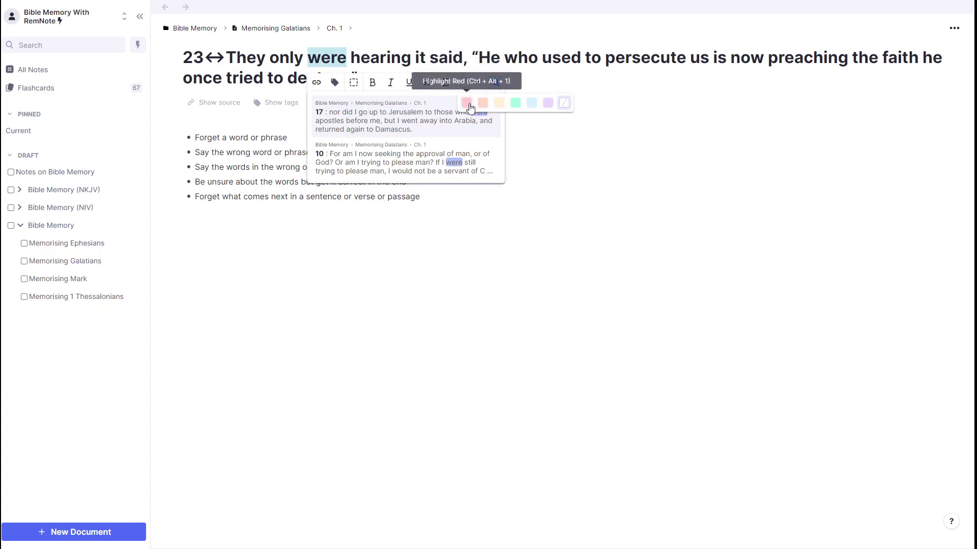
pyautogui.click(468, 106)
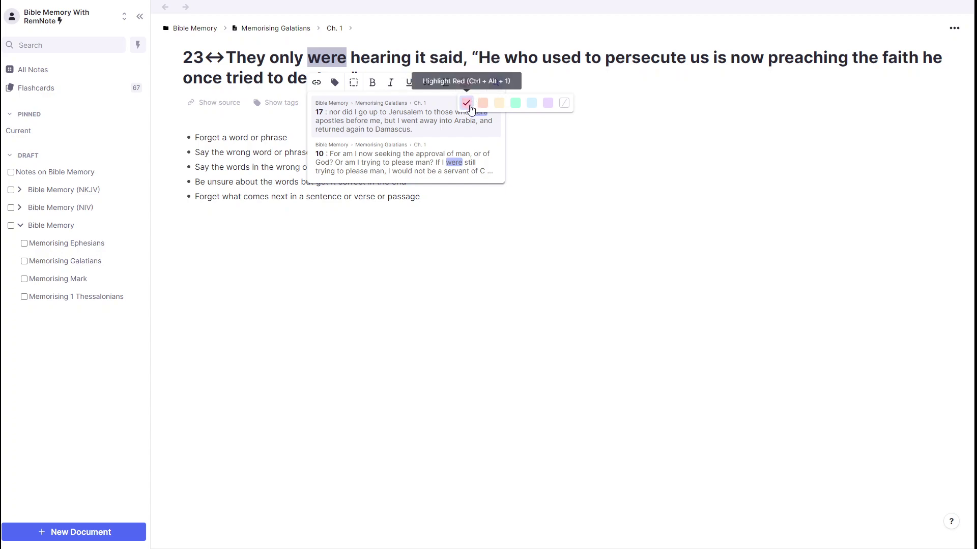
pyautogui.click(451, 54)
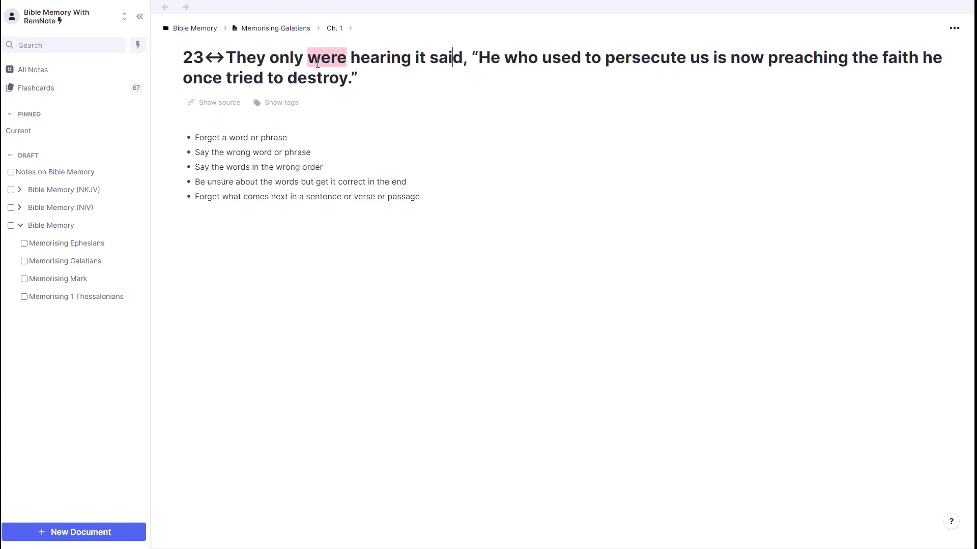
pyautogui.click(317, 152)
# Highlight 'used to' in the verse in orange.
pyautogui.doubleClick(559, 60)
pyautogui.hotkey('shift', 'Right')
pyautogui.hotkey('shift', 'Right')
pyautogui.hotkey('shift', 'Right')
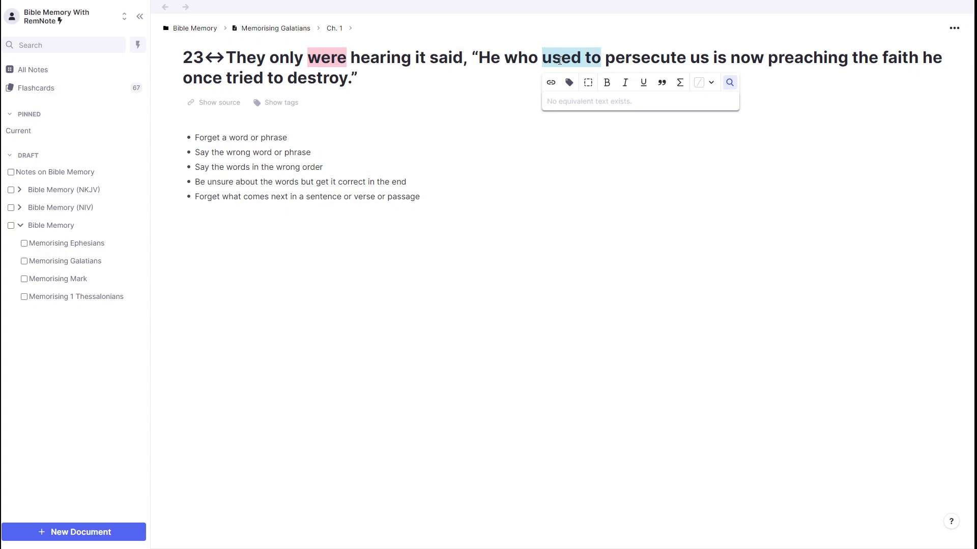
pyautogui.click(711, 85)
pyautogui.click(717, 102)
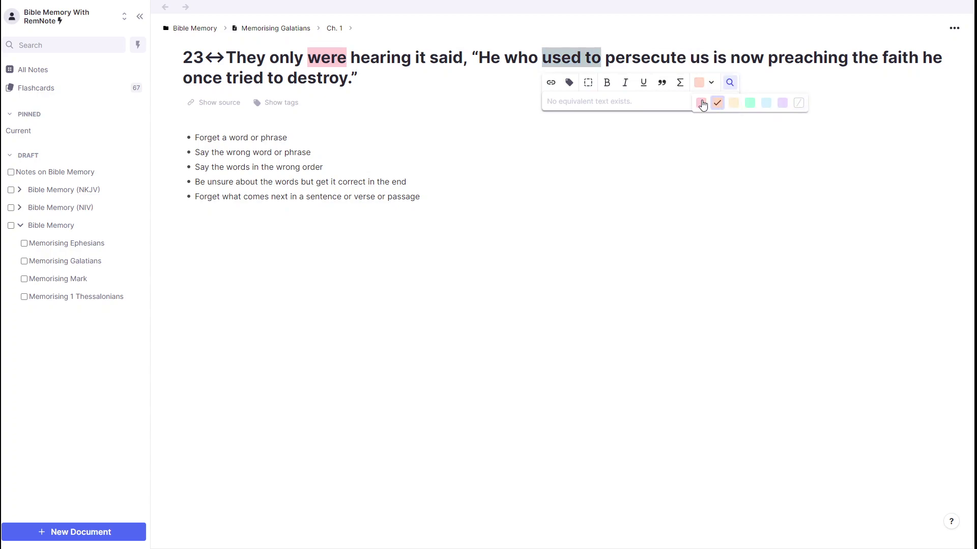
pyautogui.click(470, 67)
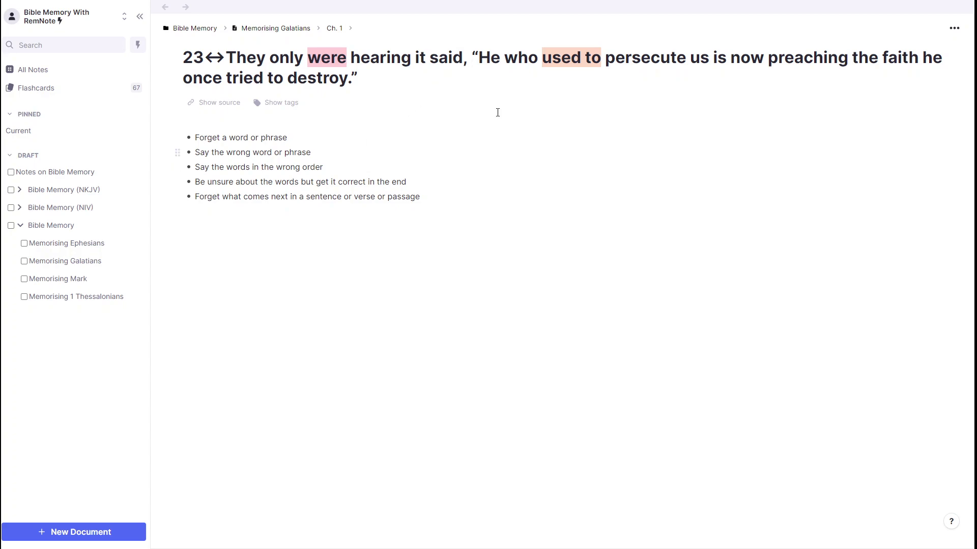
# Highlight 'is now preaching' in the verse in green.
pyautogui.click(731, 59)
pyautogui.press('Left')
pyautogui.press('Left')
pyautogui.press('Left')
pyautogui.hotkey('ctrl', 'shift', 'Right')
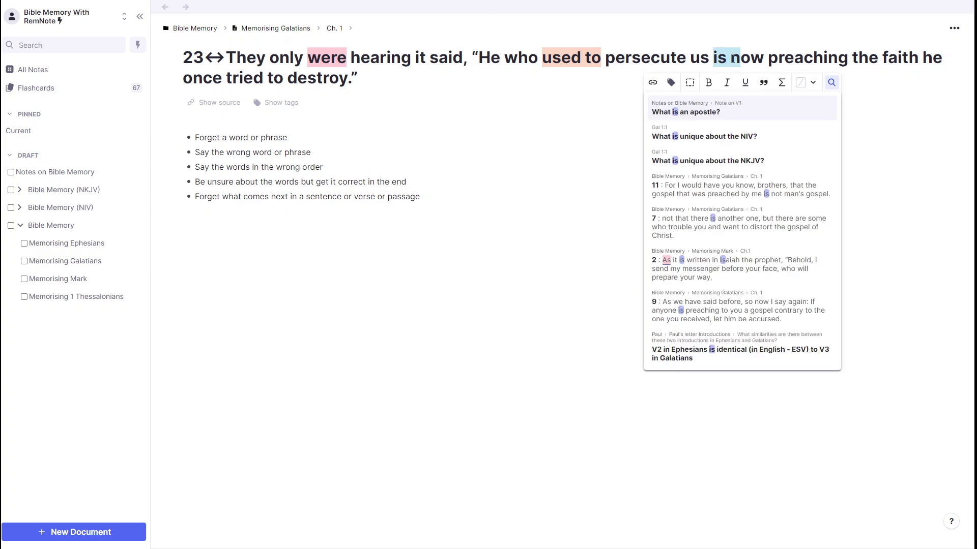
pyautogui.hotkey('shift', 'Right')
pyautogui.hotkey('shift', 'Right')
pyautogui.hotkey('shift', 'Right')
pyautogui.hotkey('shift', 'Right')
pyautogui.hotkey('shift', 'Right')
pyautogui.hotkey('shift', 'Right')
pyautogui.hotkey('shift', 'Right')
pyautogui.hotkey('shift', 'Right')
pyautogui.hotkey('shift', 'Right')
pyautogui.hotkey('shift', 'Right')
pyautogui.hotkey('shift', 'Right')
pyautogui.hotkey('shift', 'Right')
pyautogui.hotkey('shift', 'Right')
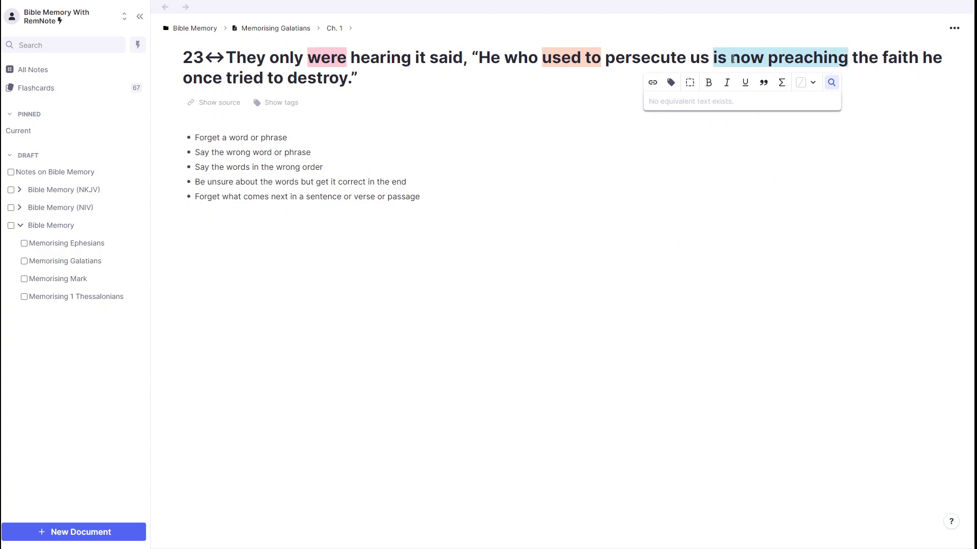
pyautogui.click(812, 83)
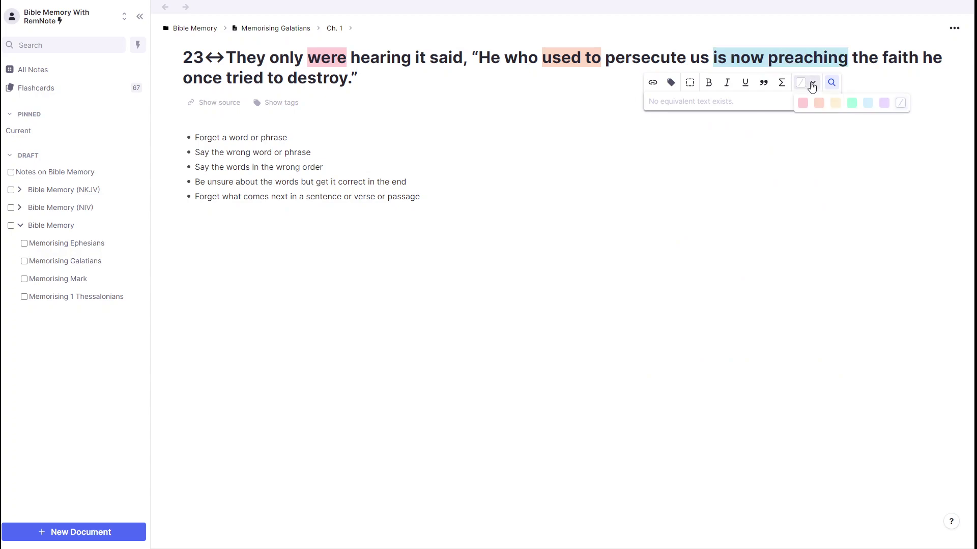
pyautogui.click(854, 104)
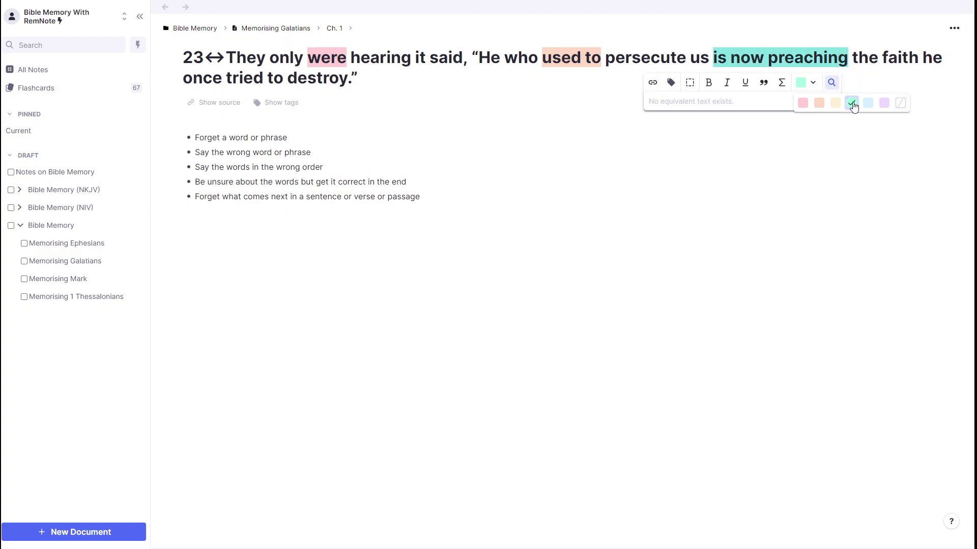
pyautogui.click(543, 97)
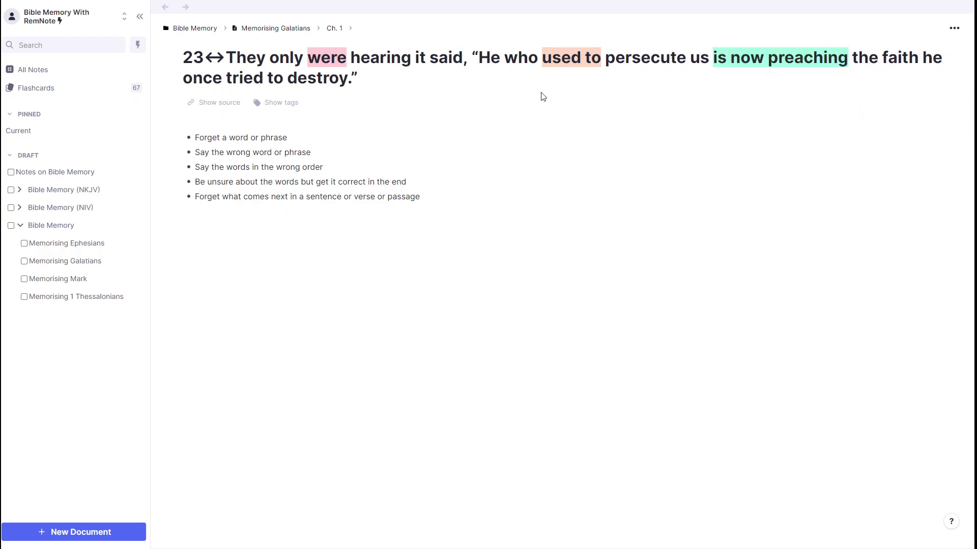
pyautogui.click(515, 77)
# Highlight the word 'They' in the verse in purple.
pyautogui.click(229, 58)
pyautogui.doubleClick(229, 58)
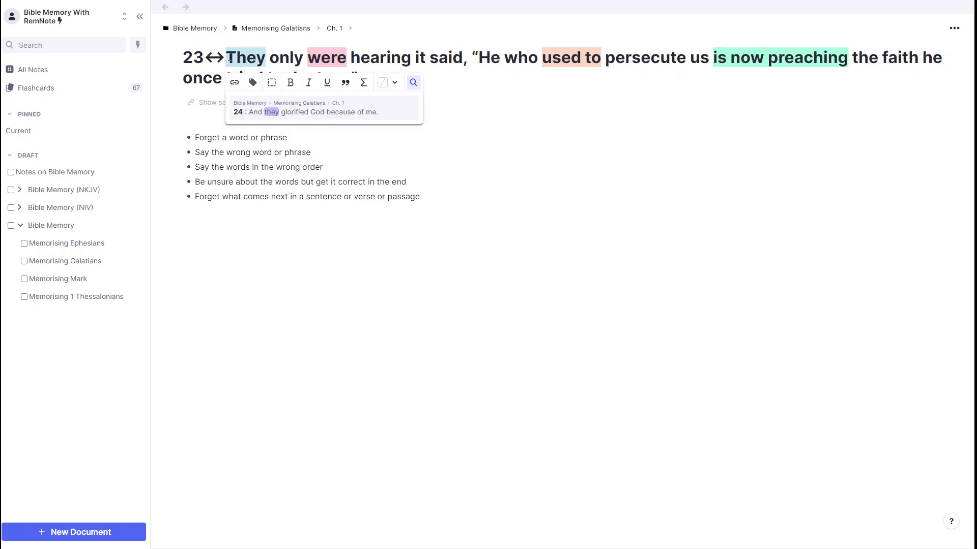
pyautogui.click(394, 83)
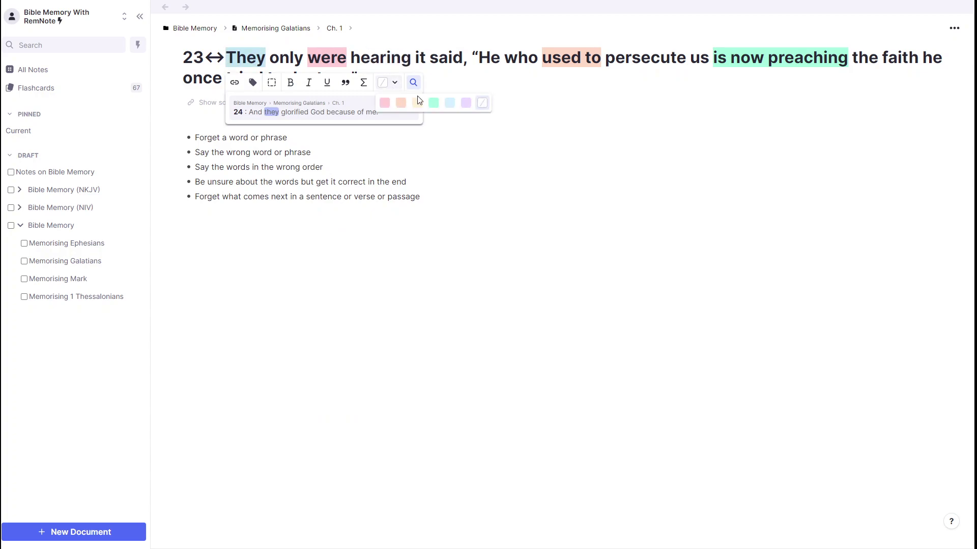
pyautogui.click(467, 105)
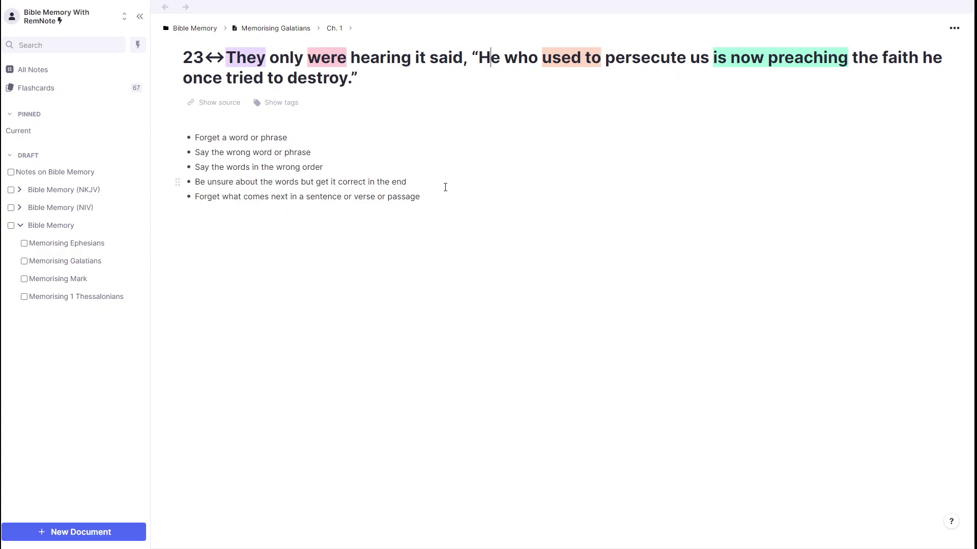
# Highlight 'hearing it said' in the verse in blue.
pyautogui.press('Left')
pyautogui.press('Left')
pyautogui.press('Left')
pyautogui.press('Left')
pyautogui.hotkey('shift', 'Left')
pyautogui.hotkey('shift', 'Left')
pyautogui.hotkey('shift', 'Left')
pyautogui.hotkey('shift', 'Left')
pyautogui.hotkey('shift', 'Left')
pyautogui.hotkey('shift', 'Left')
pyautogui.hotkey('shift', 'Left')
pyautogui.hotkey('shift', 'Left')
pyautogui.hotkey('shift', 'Left')
pyautogui.hotkey('shift', 'Left')
pyautogui.hotkey('shift', 'Left')
pyautogui.hotkey('shift', 'Left')
pyautogui.hotkey('shift', 'Left')
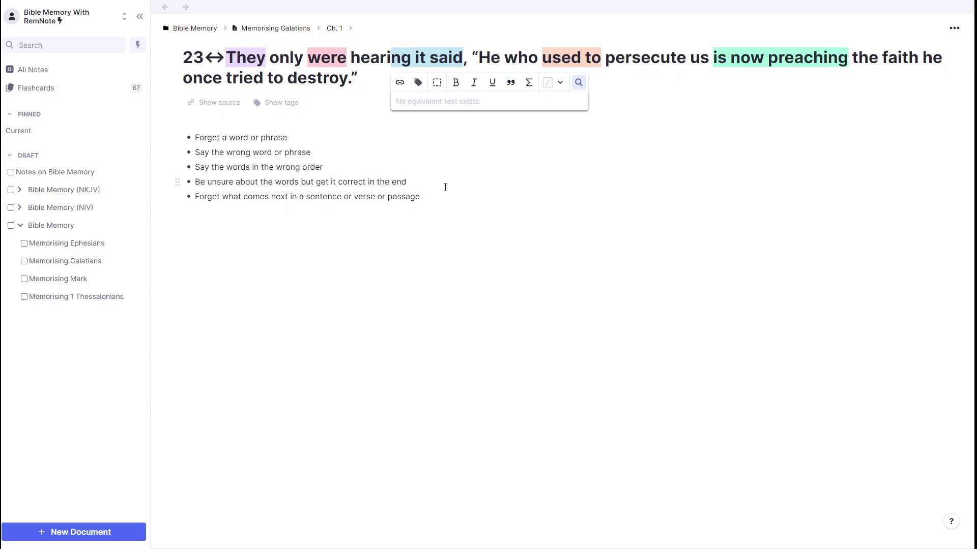
pyautogui.hotkey('shift', 'Left')
pyautogui.hotkey('shift', 'Left')
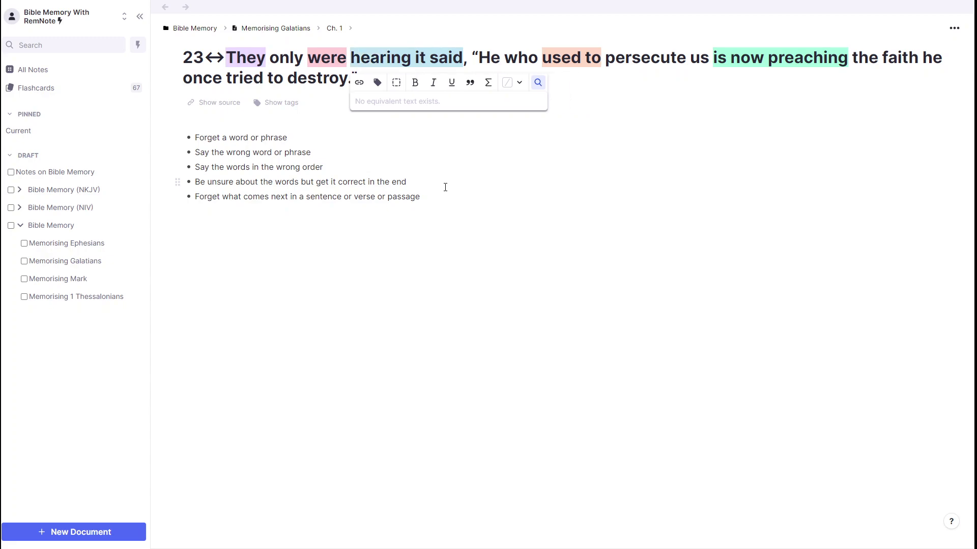
pyautogui.click(518, 84)
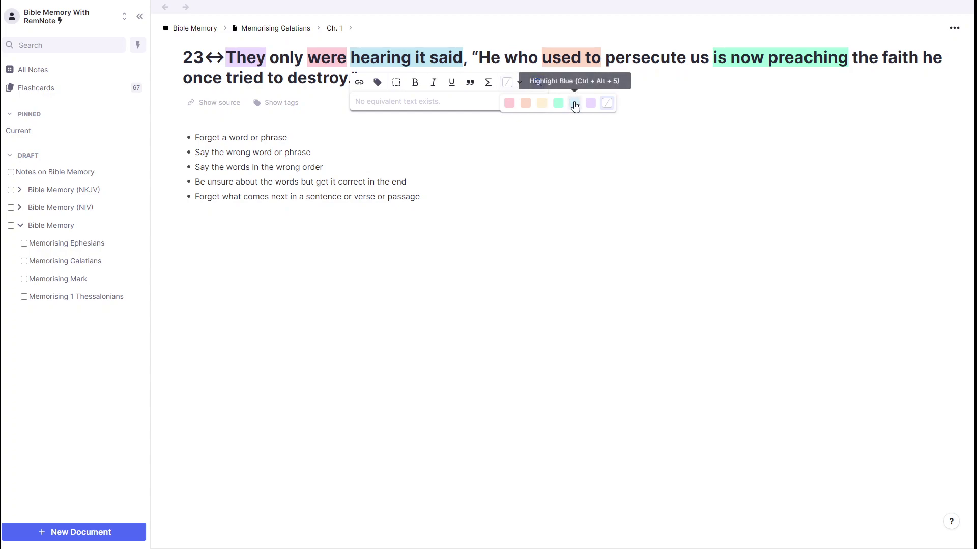
pyautogui.click(573, 102)
pyautogui.click(646, 52)
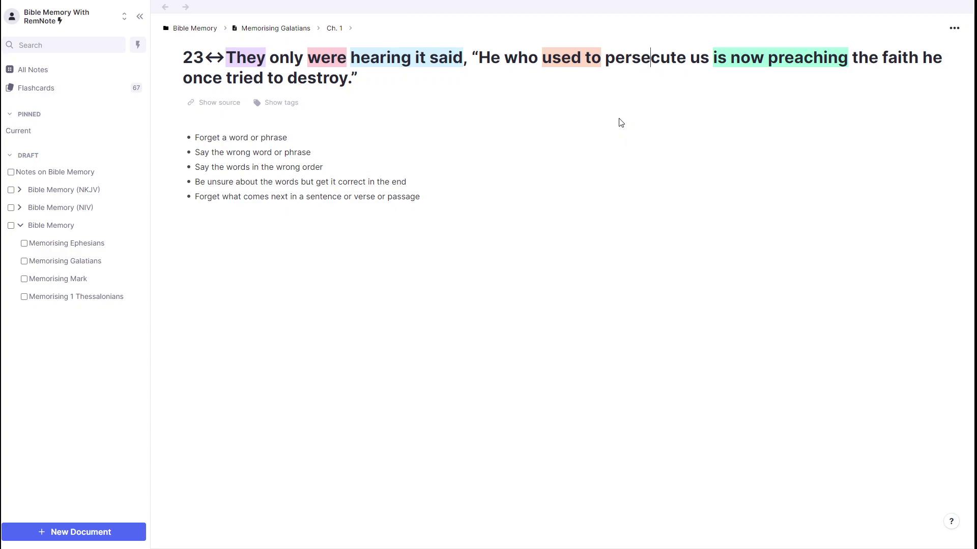
# Apply a red highlight to the 'Forget a word or phrase' bullet using /red.
pyautogui.click(308, 136)
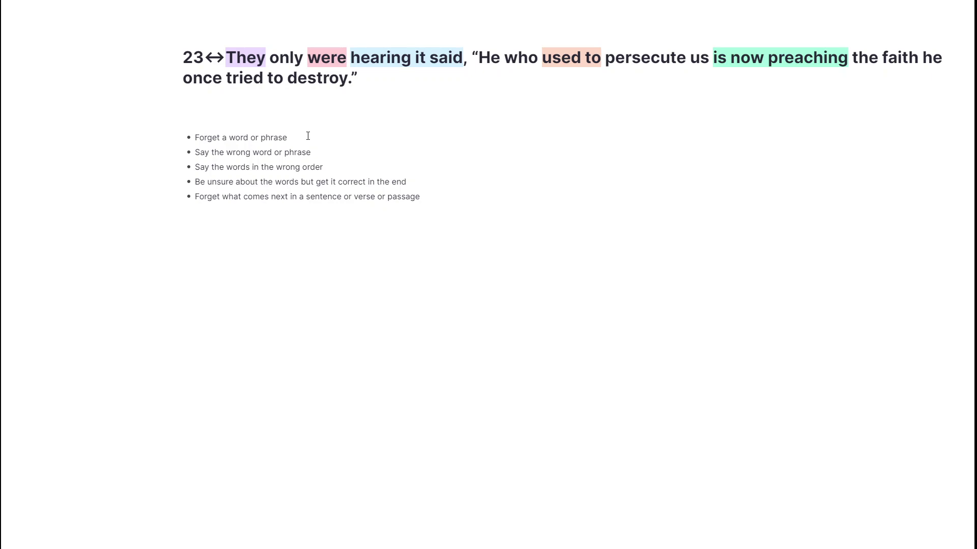
pyautogui.write('/red')
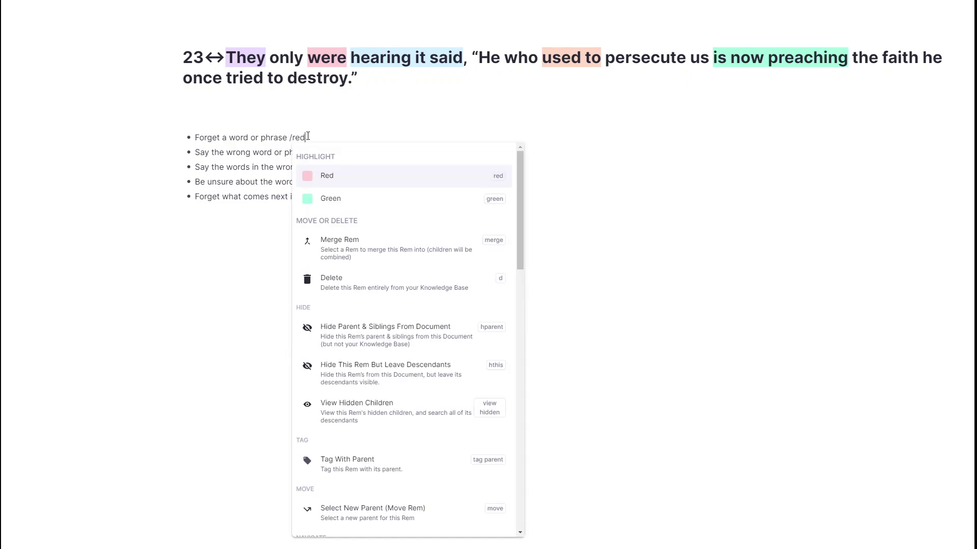
pyautogui.press('Return')
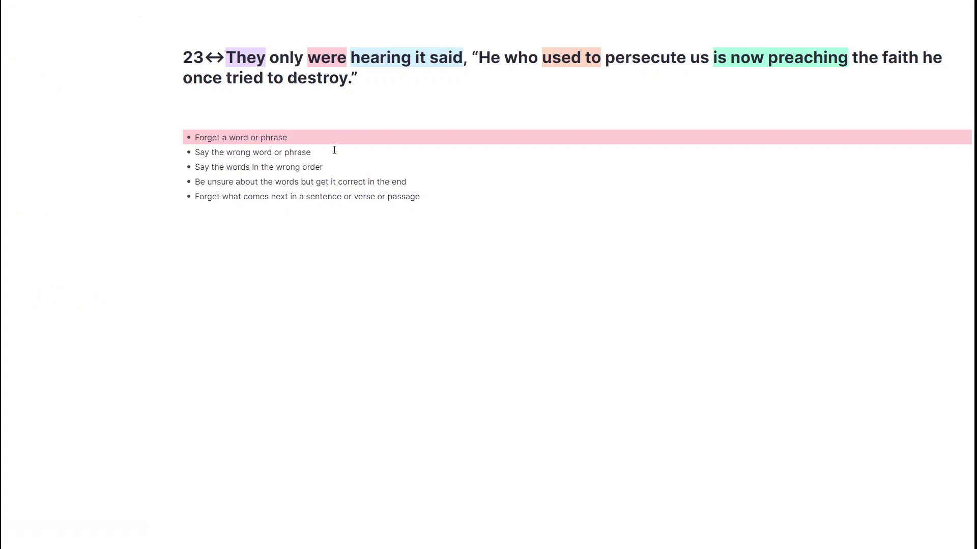
pyautogui.write('/')
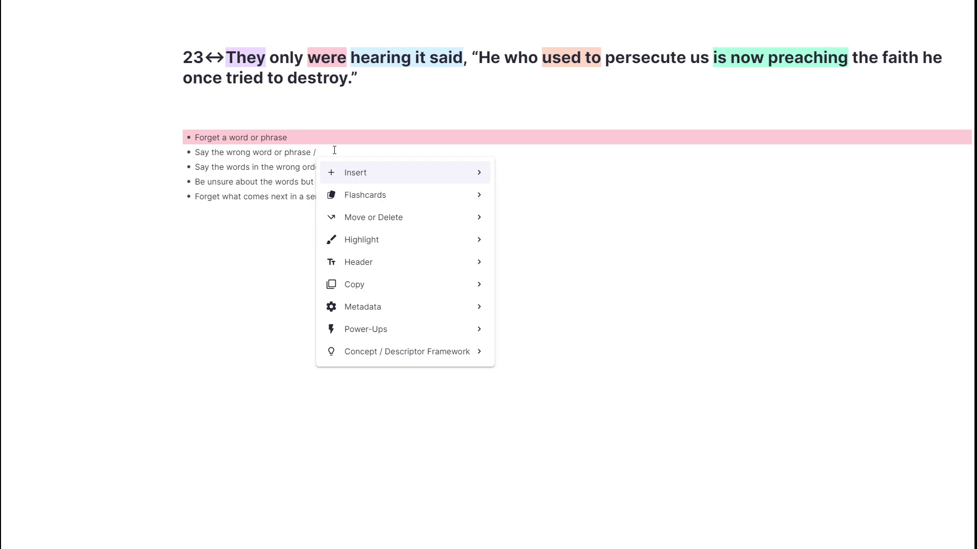
# Highlight the 'Say the wrong word or phrase' bullet in orange from the slash menu.
pyautogui.press('Down')
pyautogui.press('Down')
pyautogui.press('Down')
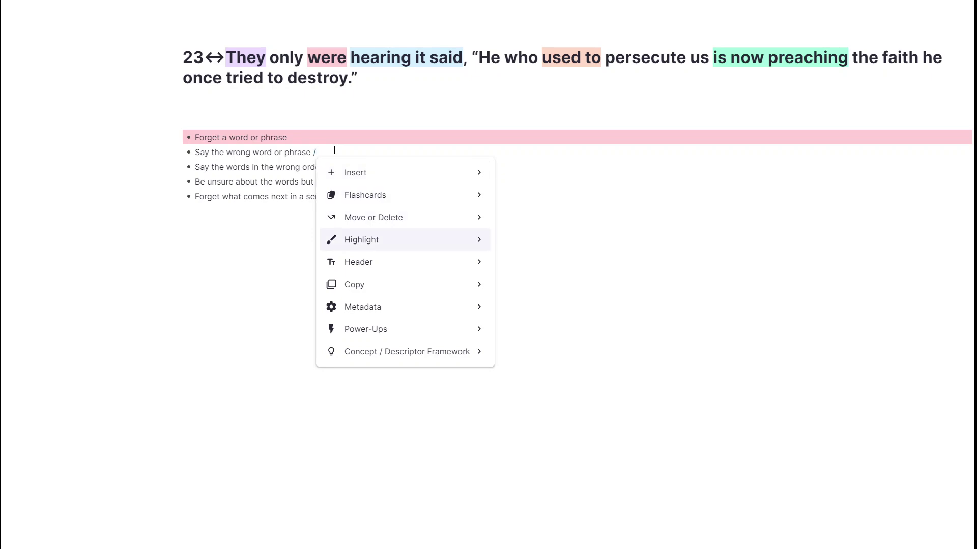
pyautogui.press('Return')
pyautogui.press('Down')
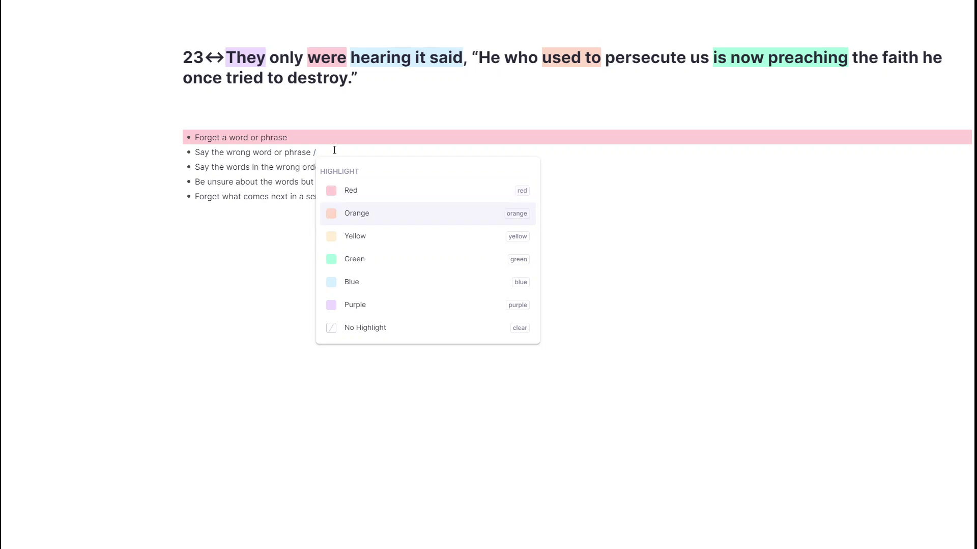
pyautogui.press('Return')
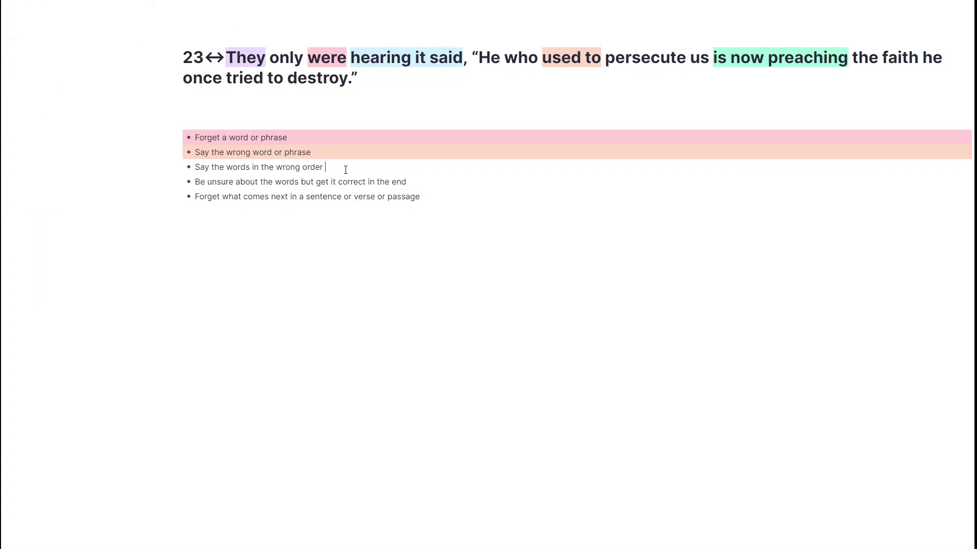
# Highlight the third, fourth and fifth mistake bullets green, blue and purple with slash commands.
pyautogui.write('/')
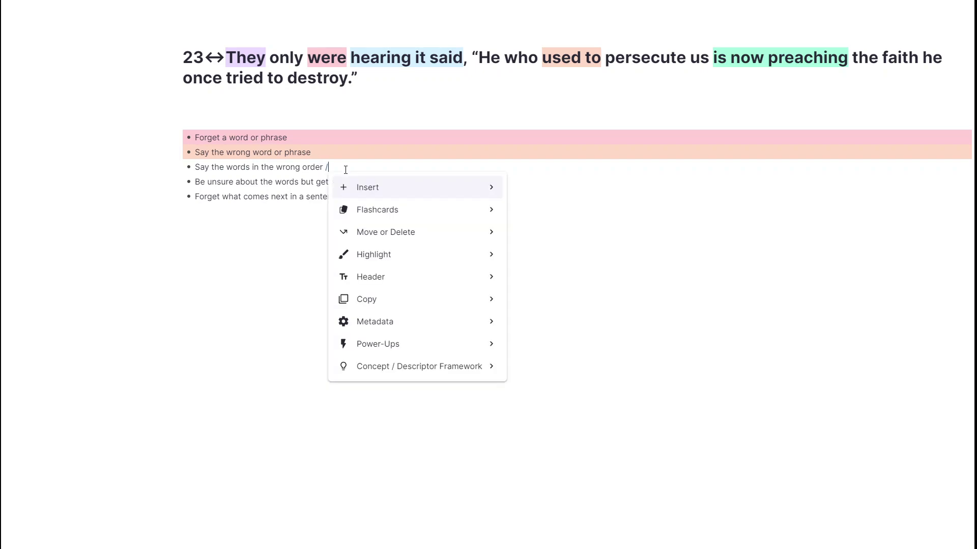
pyautogui.write('green')
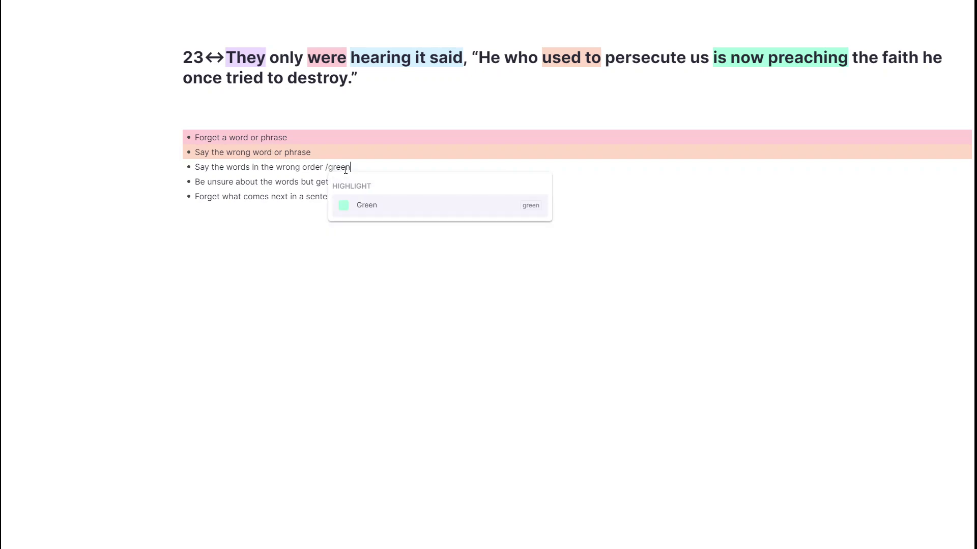
pyautogui.press('Return')
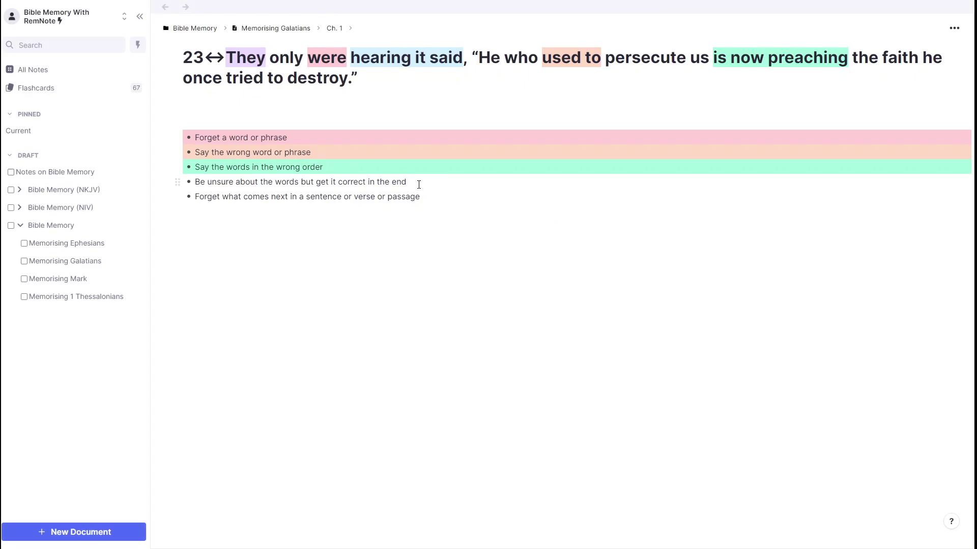
pyautogui.click(419, 184)
pyautogui.write('/blue')
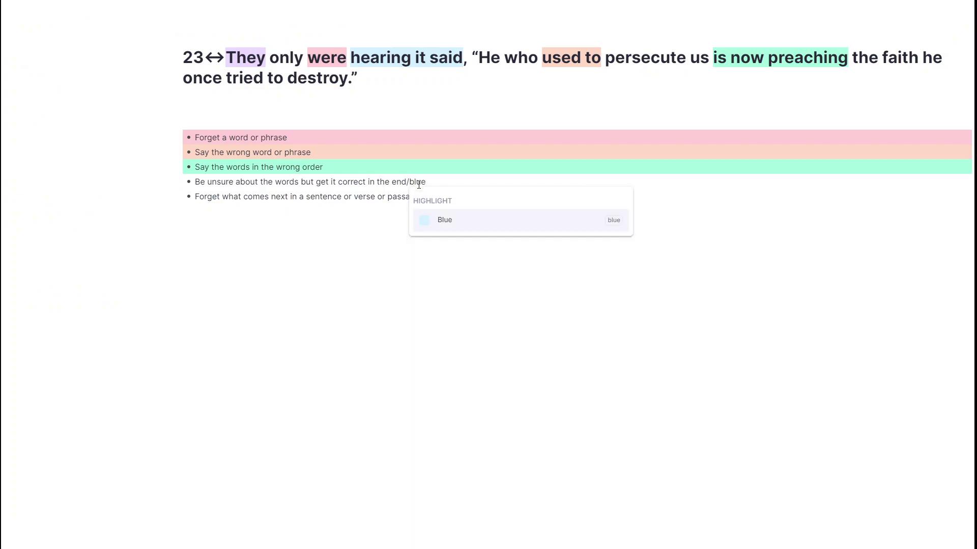
pyautogui.press('Return')
pyautogui.click(437, 192)
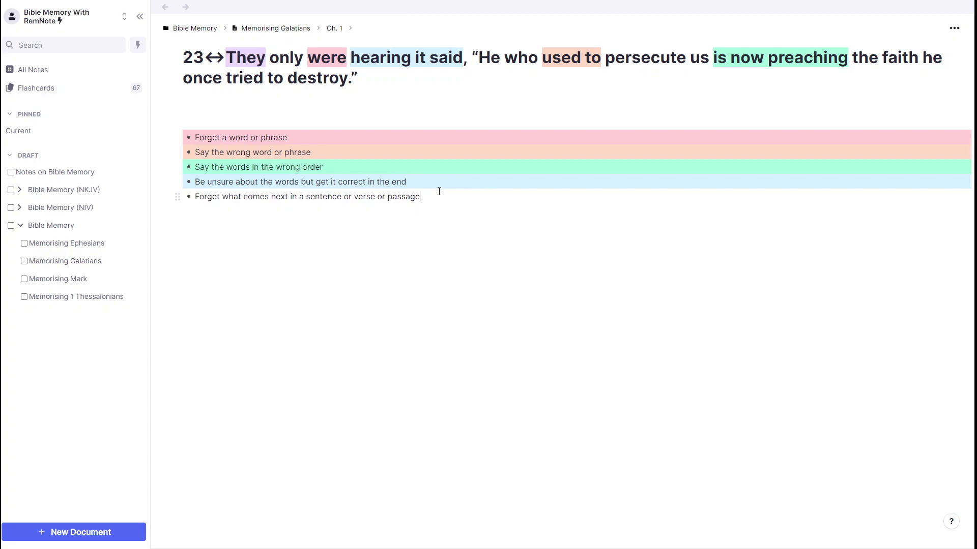
pyautogui.write('/')
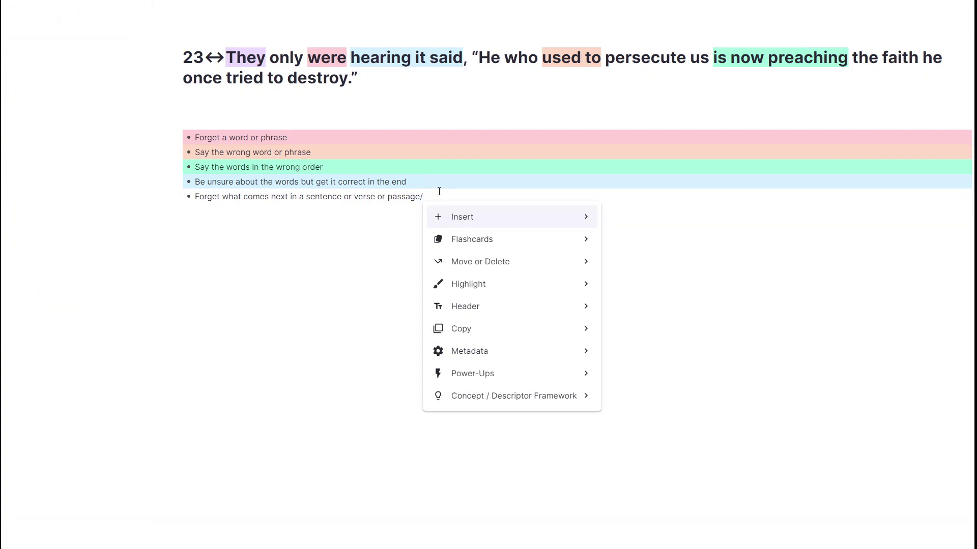
pyautogui.write('pur')
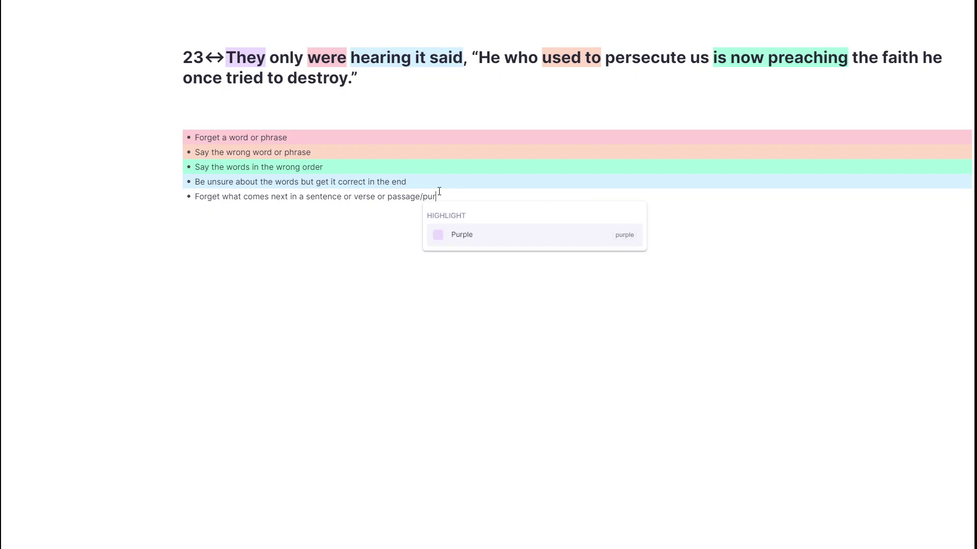
pyautogui.press('Return')
pyautogui.press('Return')
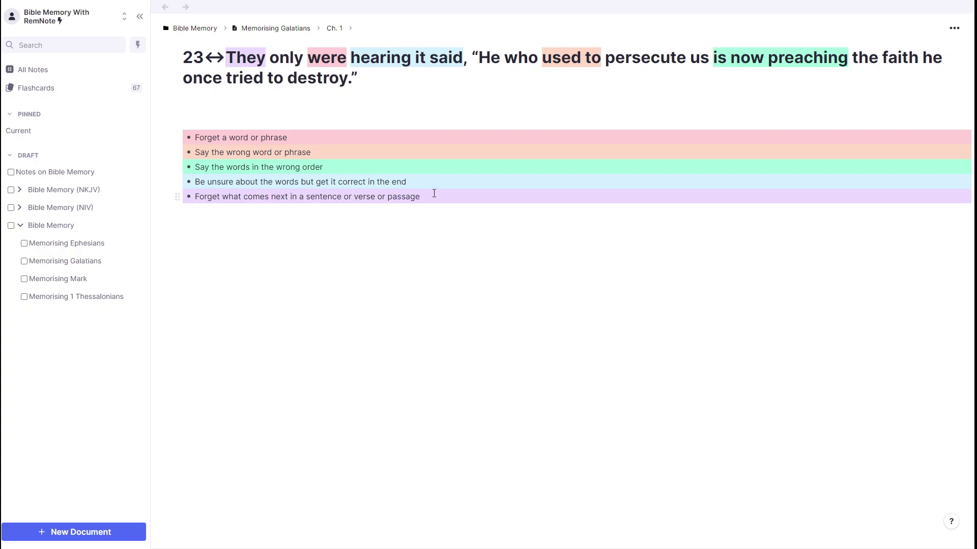
# Return to the Galatians Ch. 1 page via its breadcrumb.
pyautogui.click(334, 29)
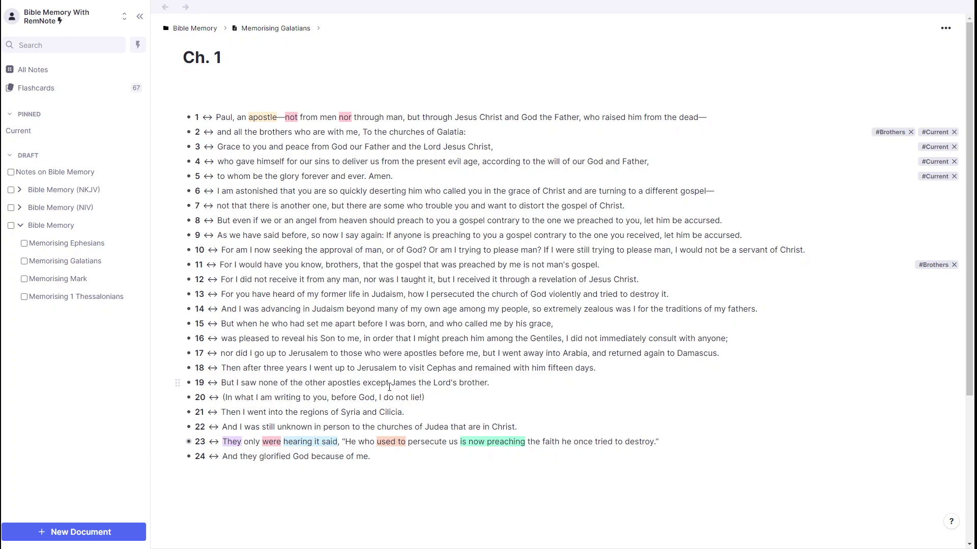
# Practise all of verse 23's cards, rating the first card Partially recalled.
pyautogui.click(188, 442)
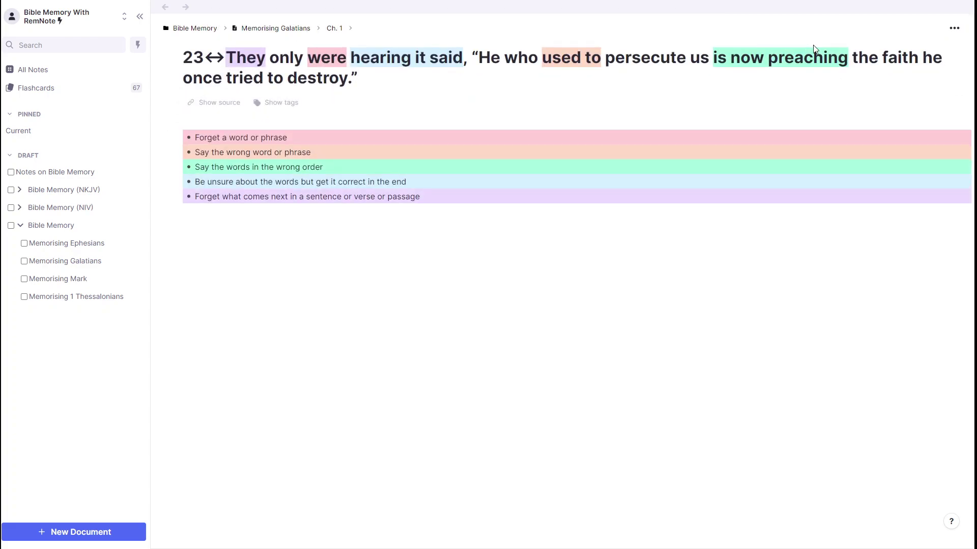
pyautogui.click(954, 29)
pyautogui.moveTo(870, 49)
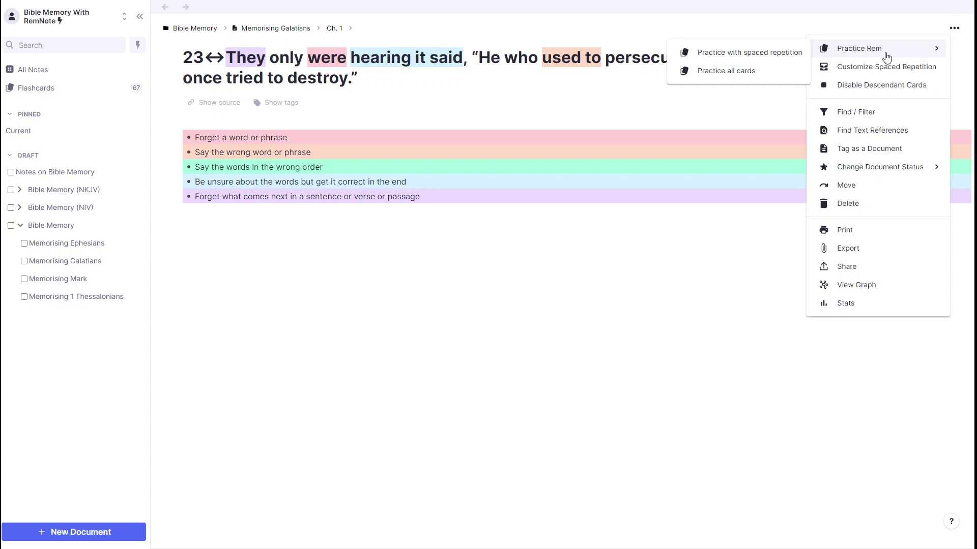
pyautogui.click(781, 80)
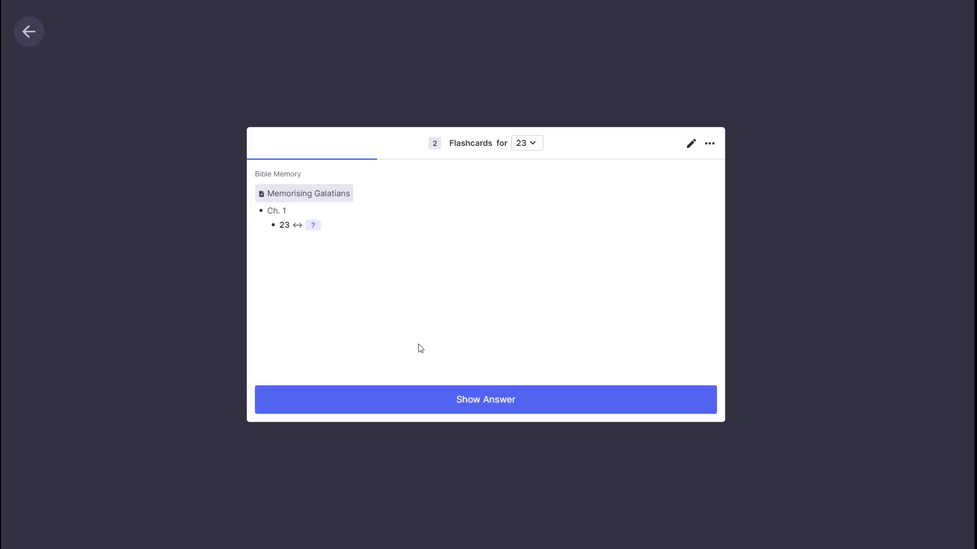
pyautogui.click(416, 402)
pyautogui.click(476, 389)
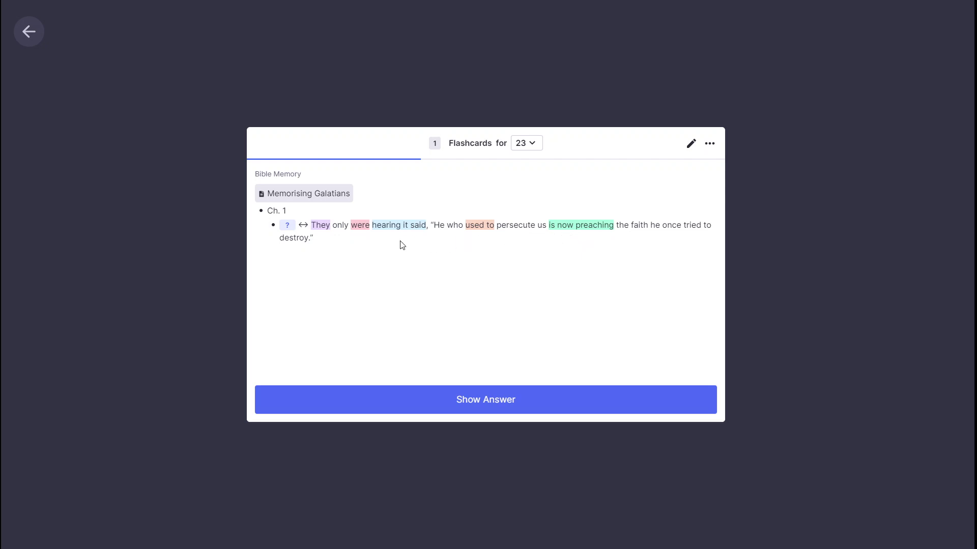
# Exit the verse 23 flashcard queue and return to the Memorising Galatians document.
pyautogui.click(26, 32)
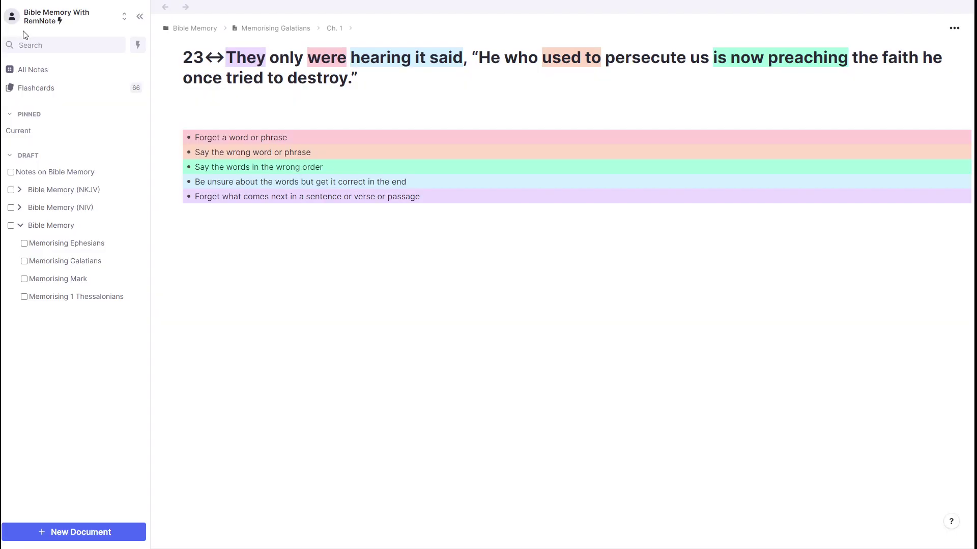
pyautogui.click(297, 29)
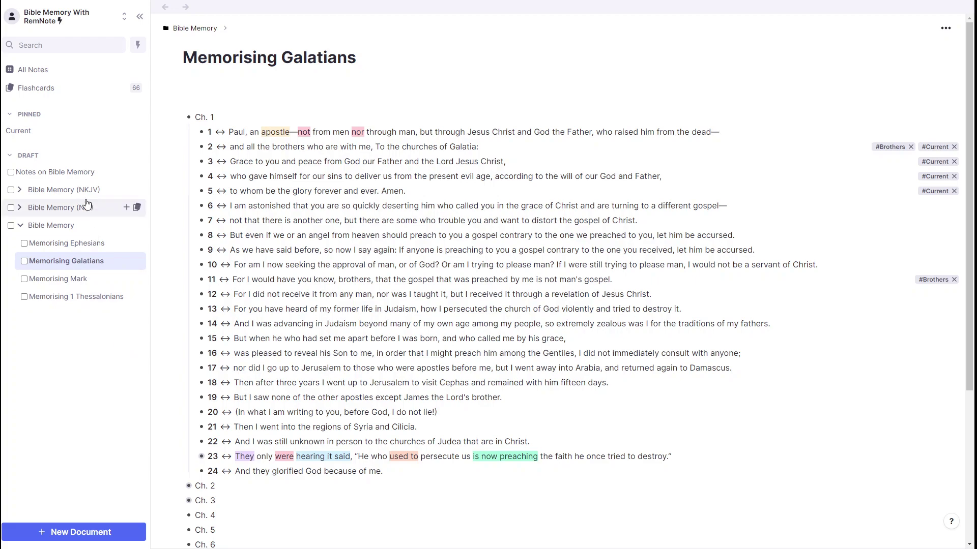
# In Notes on Bible Memory, give the word 'brothers' in embedded verse 2 an orange highlight.
pyautogui.click(74, 173)
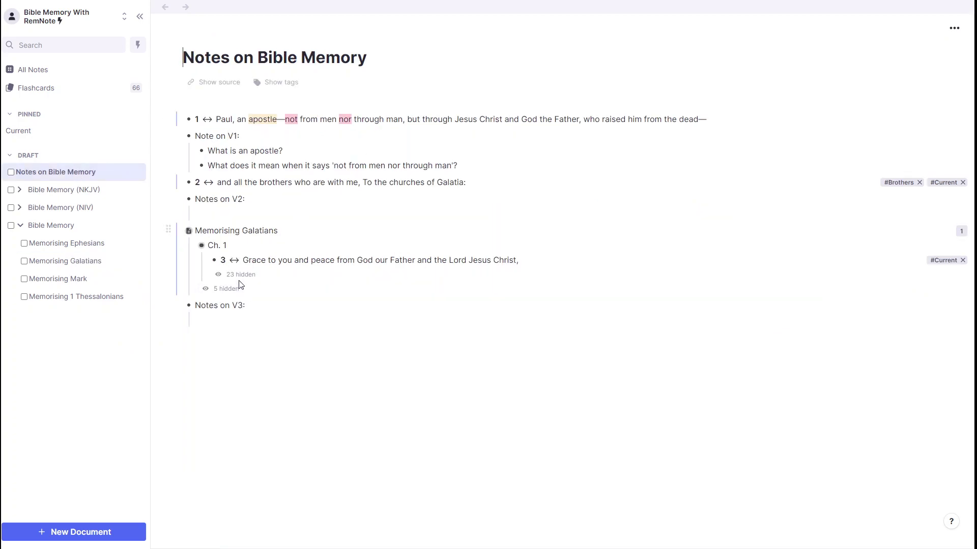
pyautogui.click(279, 183)
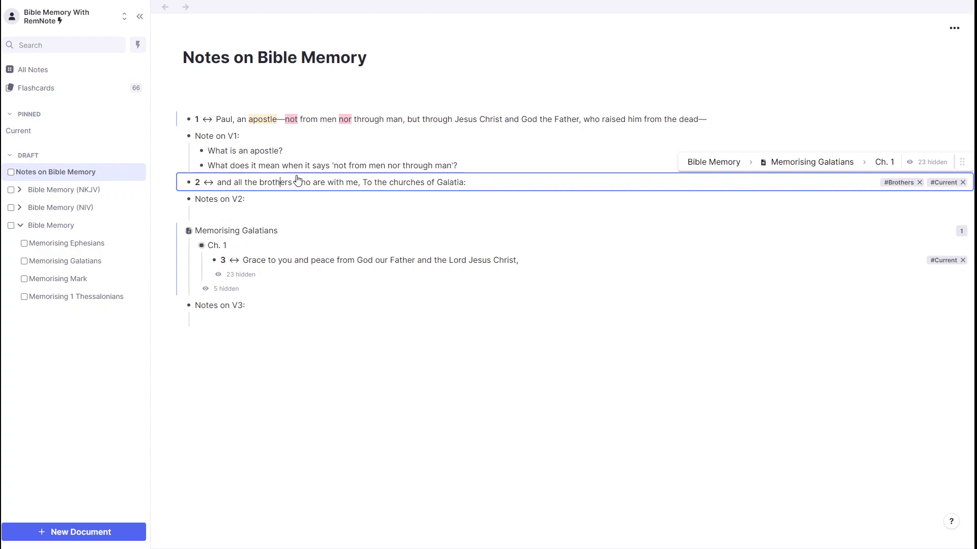
pyautogui.doubleClick(270, 182)
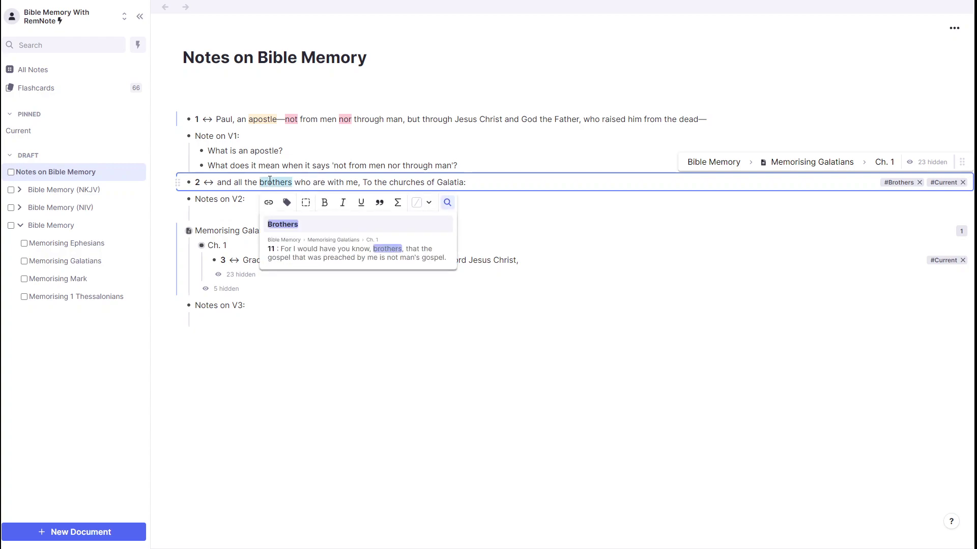
pyautogui.click(429, 202)
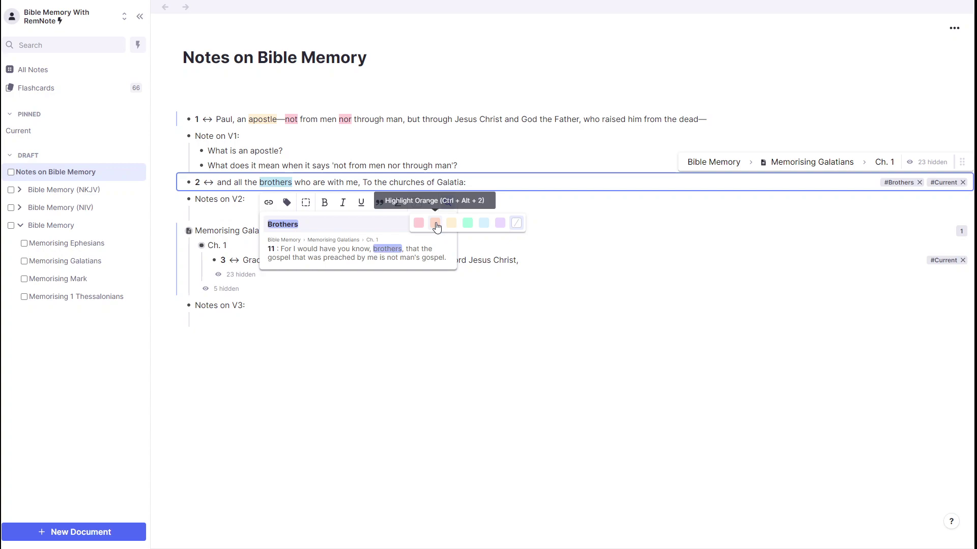
pyautogui.click(435, 223)
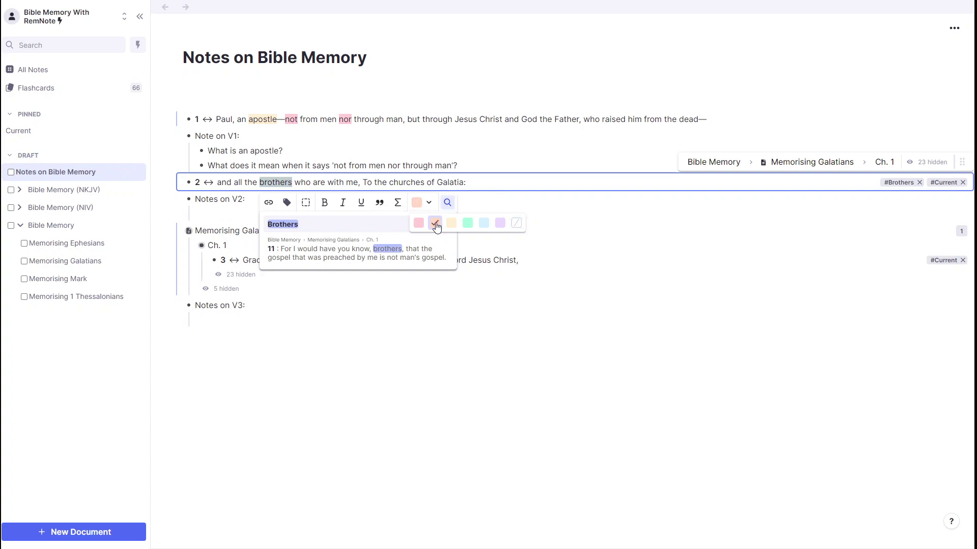
pyautogui.click(247, 199)
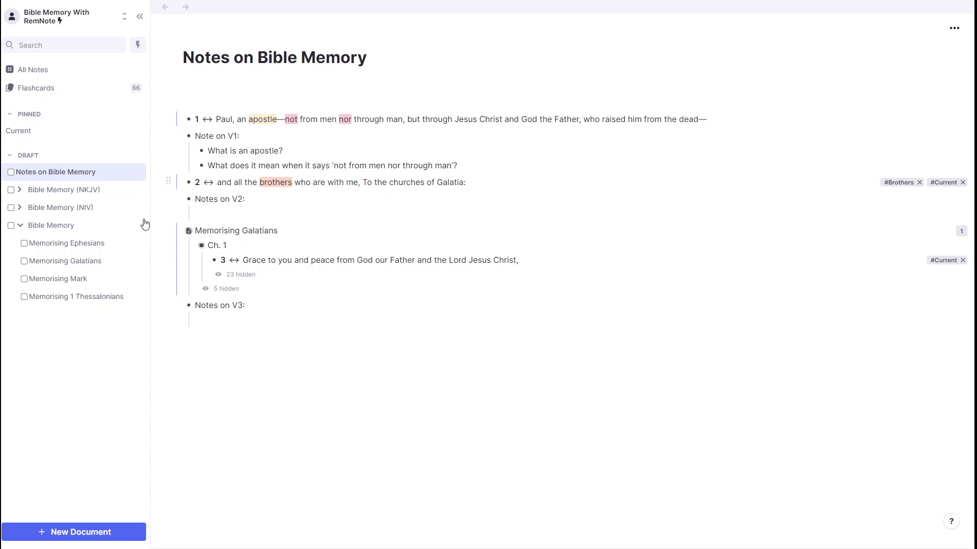
# Switch to Memorising Galatians to confirm verse 2's 'brothers' carries the orange highlight.
pyautogui.click(98, 265)
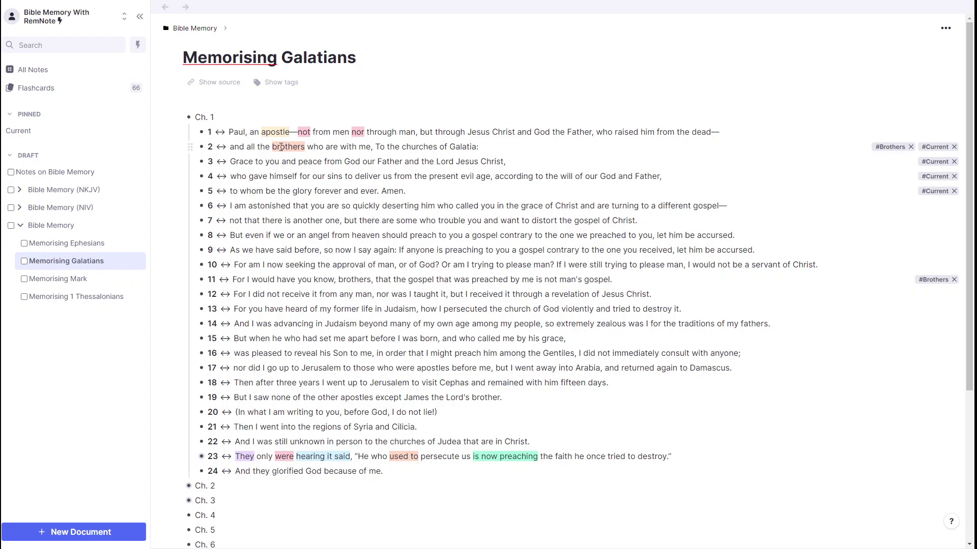